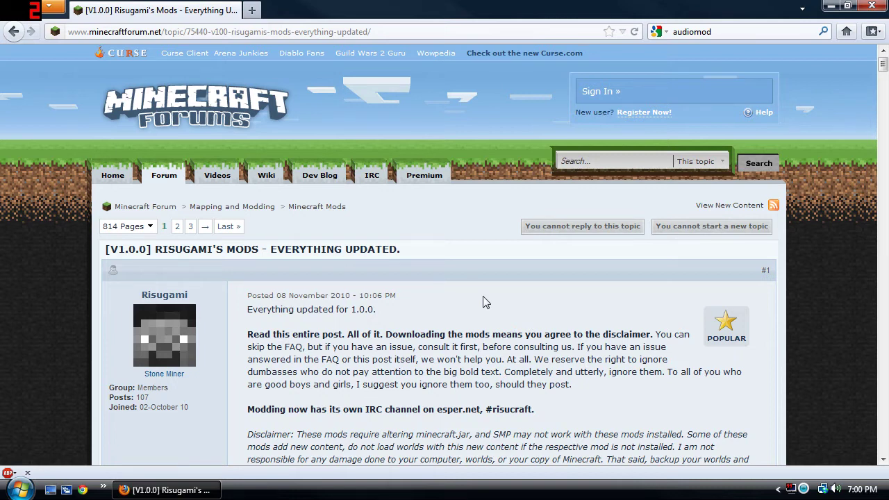
Scroll down Risugami's mods post to the AudioMod 1.0.0 entry.
scroll(484, 302, down, 2)
scroll(484, 302, down, 3)
scroll(483, 303, down, 5)
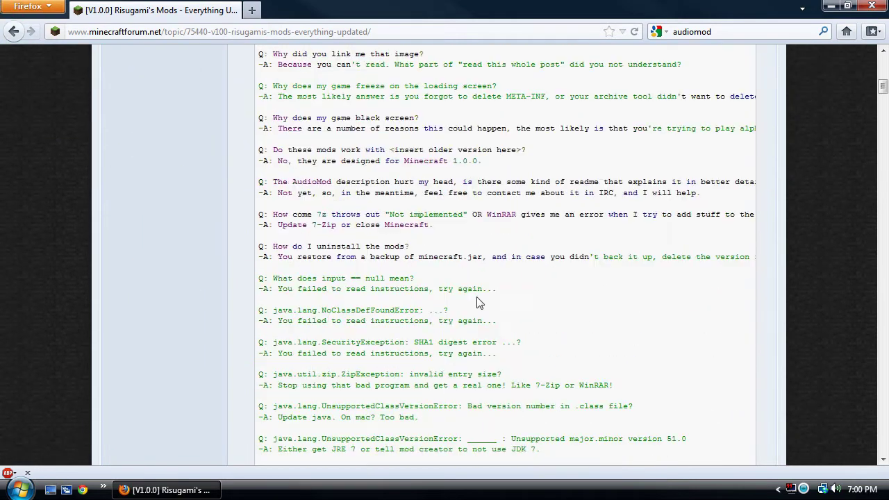
scroll(479, 303, down, 5)
scroll(479, 304, down, 5)
scroll(484, 294, down, 8)
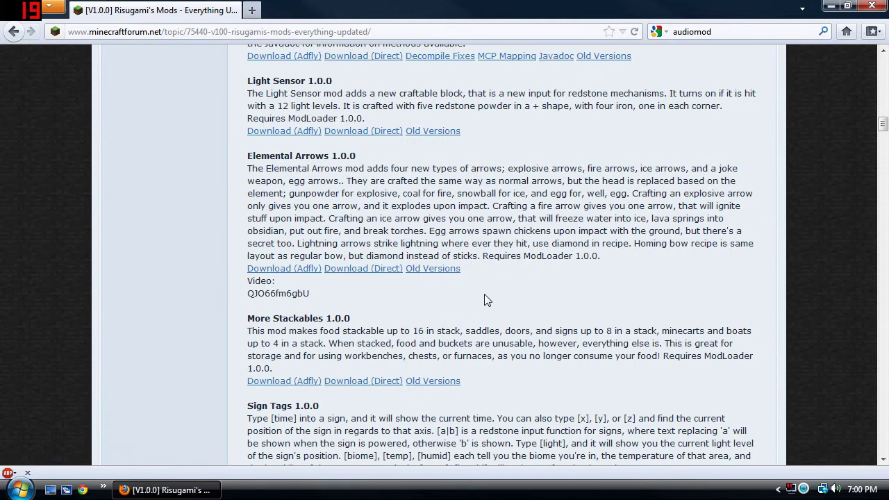
scroll(484, 294, up, 4)
scroll(484, 294, down, 6)
scroll(484, 294, down, 4)
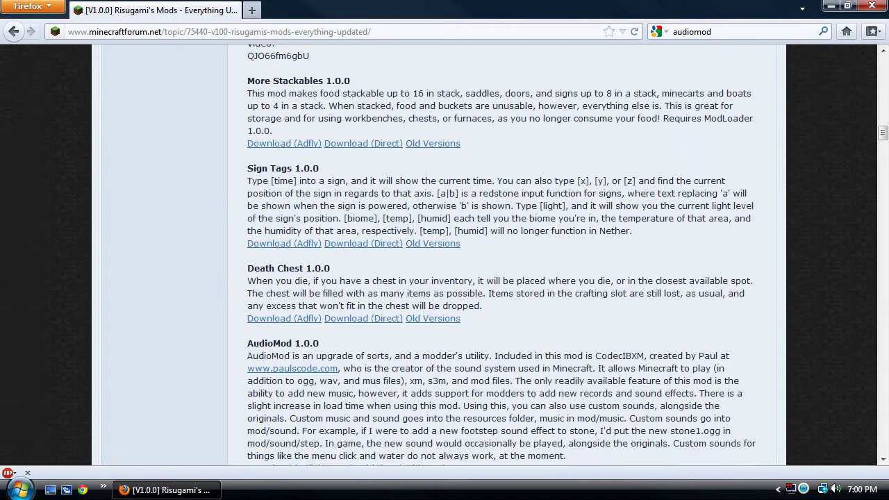
scroll(484, 293, down, 2)
Highlight the AudioMod 1.0.0 heading and follow its Download (Adfly) link.
double_click(266, 276)
click(248, 278)
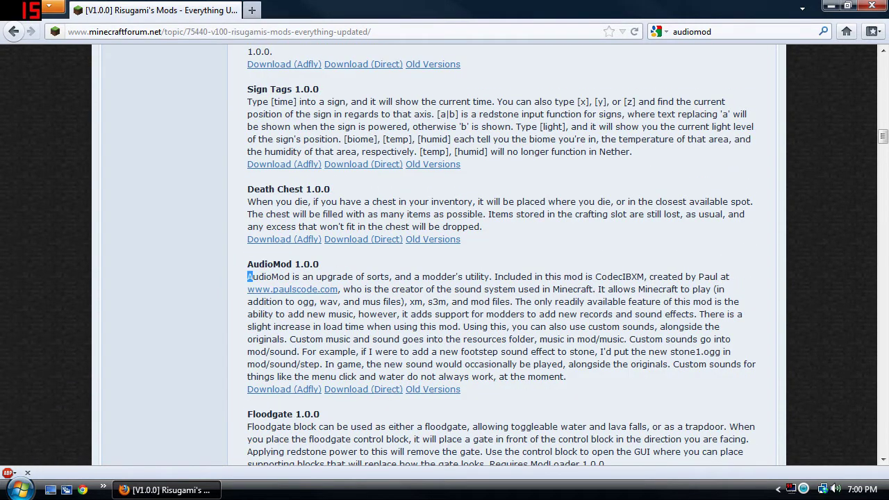
drag(321, 264, 247, 270)
click(292, 391)
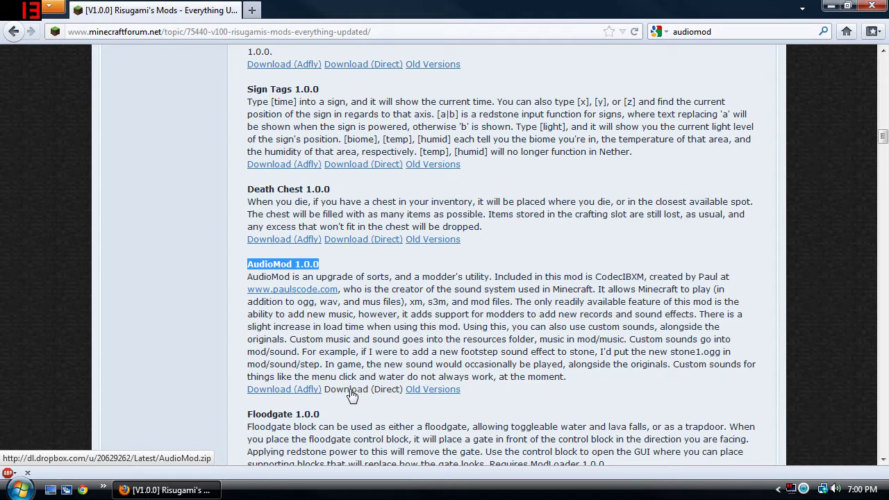
Skip the AdF.ly ad and save AudioMod.zip to disk.
click(274, 391)
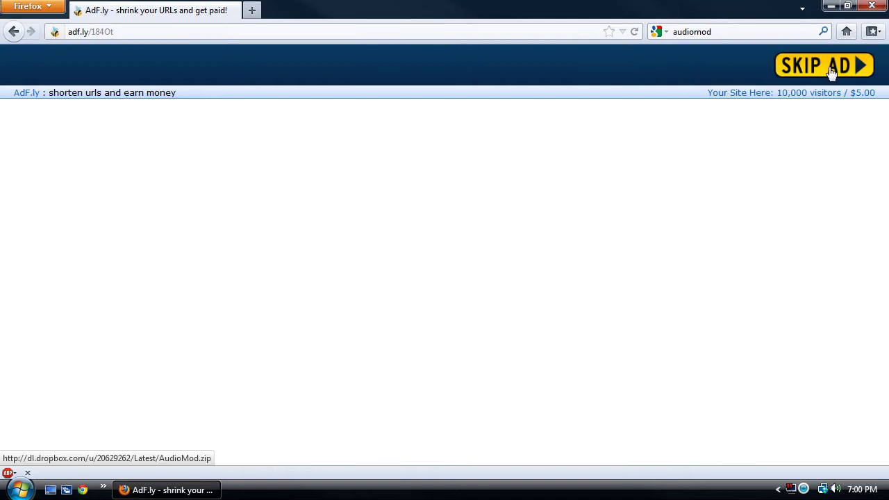
click(831, 72)
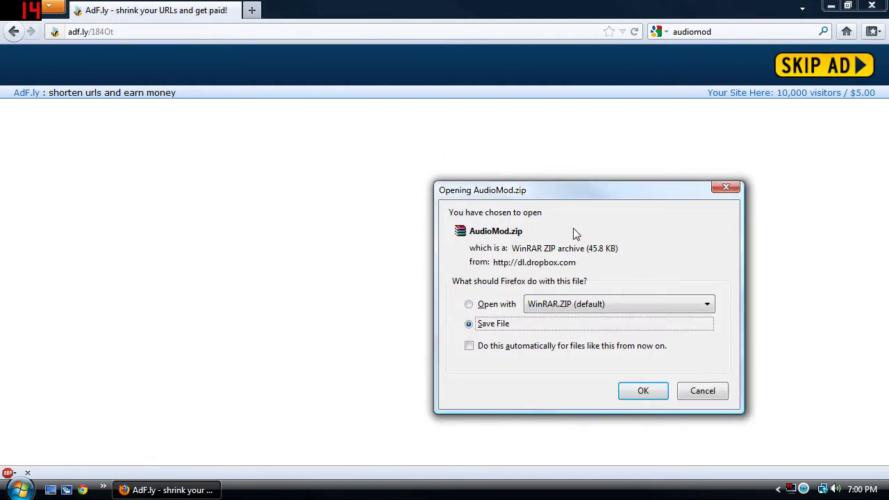
click(642, 396)
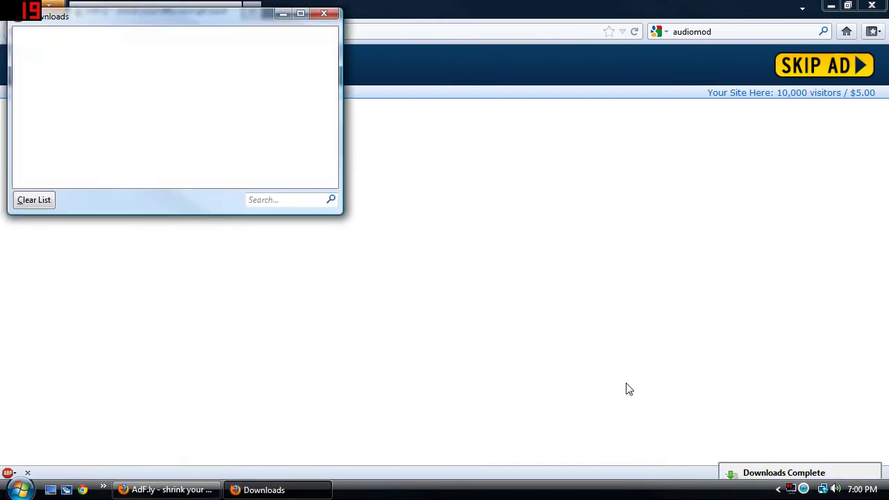
Open the Downloads folder and extract AudioMod.zip to an AudioMod folder.
right_click(125, 56)
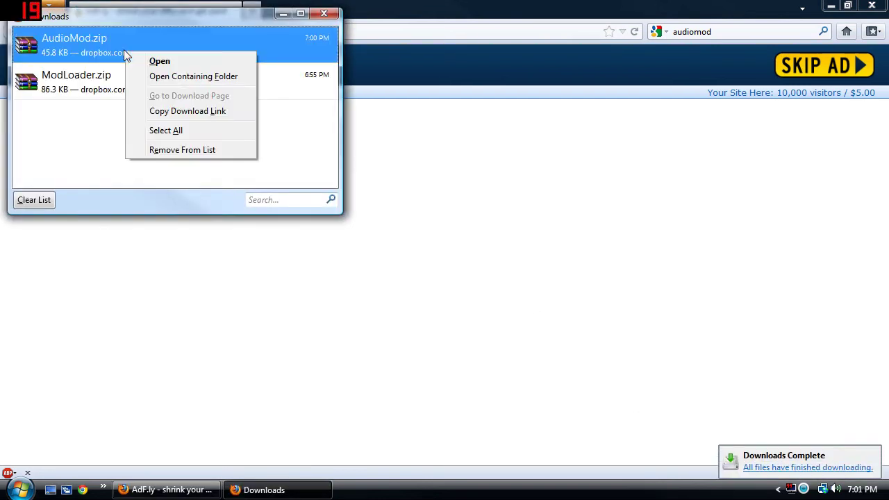
click(169, 77)
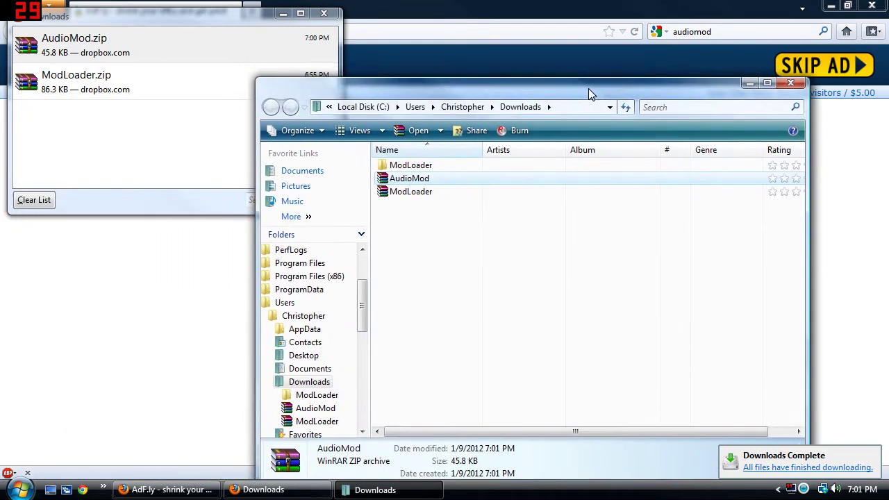
drag(589, 88, 564, 51)
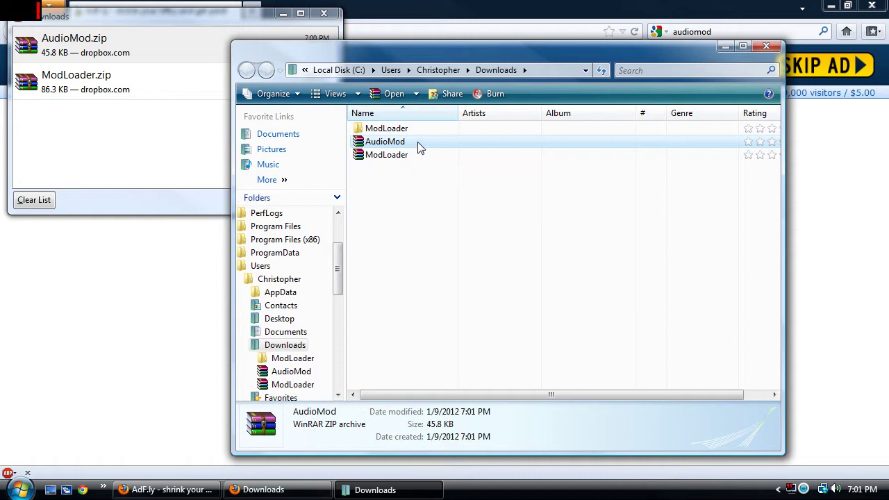
right_click(418, 144)
click(463, 199)
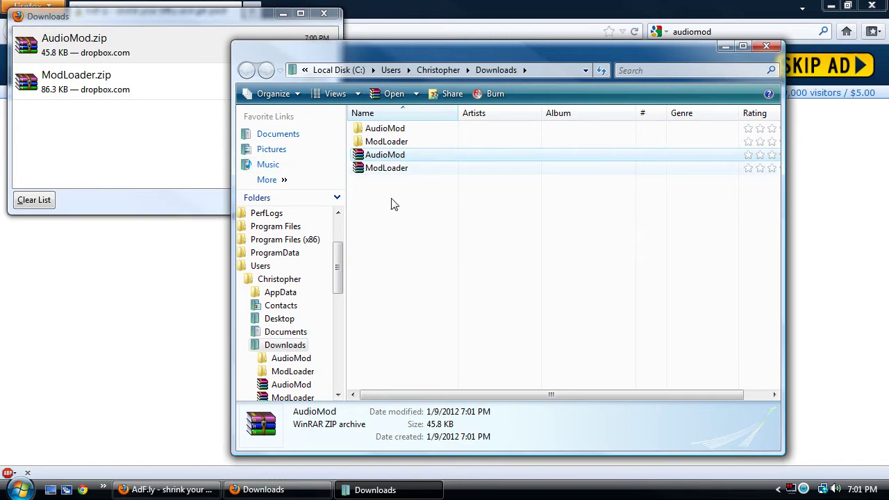
Select ibxm, paulscode and ahm.class inside AudioMod, then close Firefox.
double_click(427, 137)
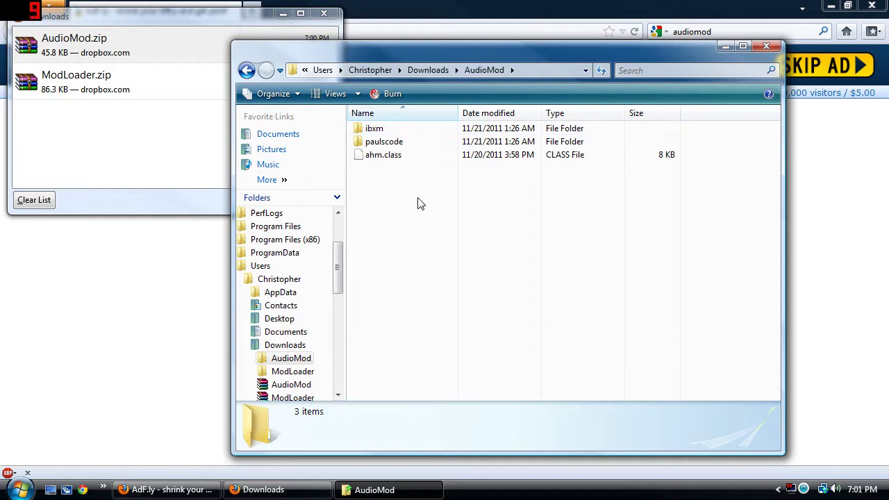
drag(414, 198, 383, 132)
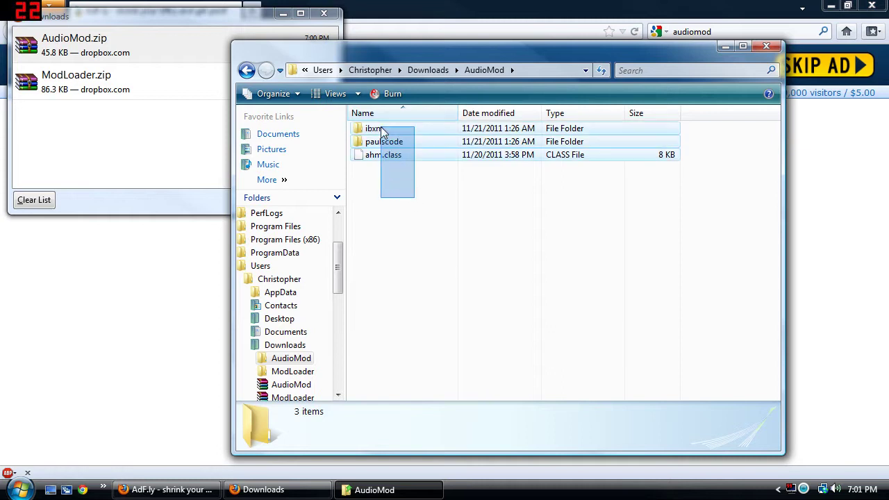
click(324, 13)
click(870, 5)
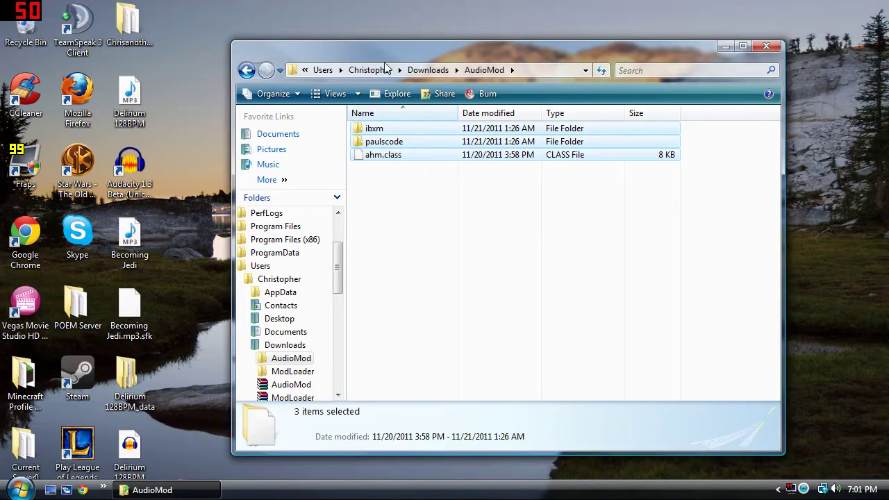
Navigate Minecraft Profile Manager > profiles > Chrisandthecraft > .minecraft > bin.
double_click(23, 376)
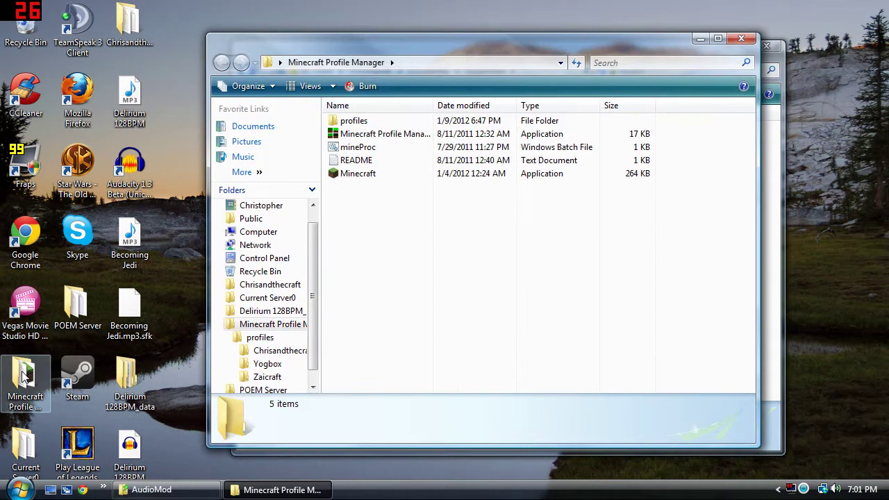
drag(422, 52, 235, 45)
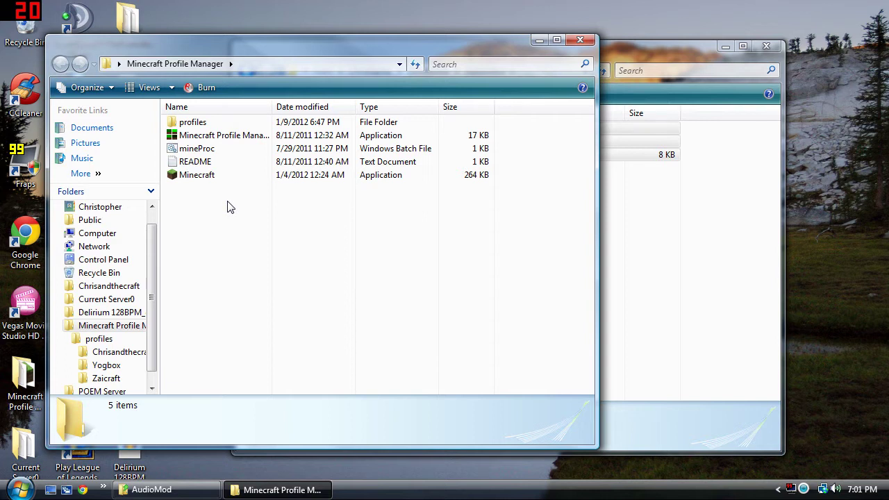
double_click(223, 125)
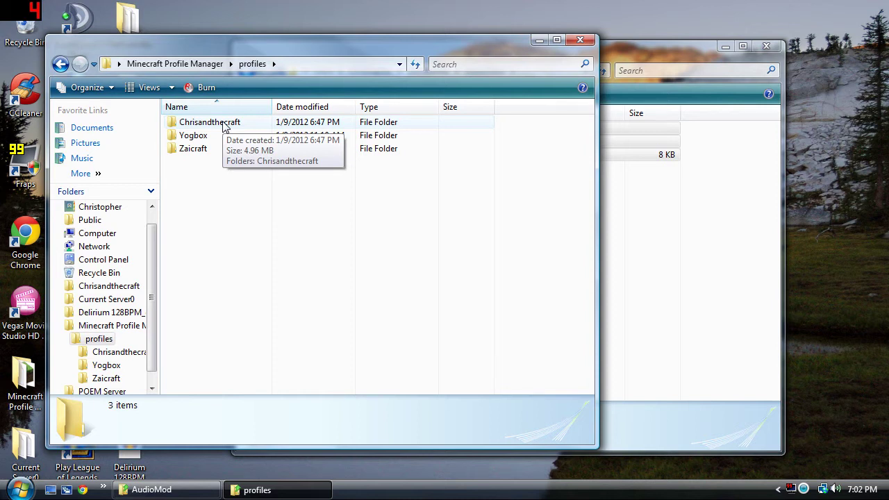
double_click(223, 125)
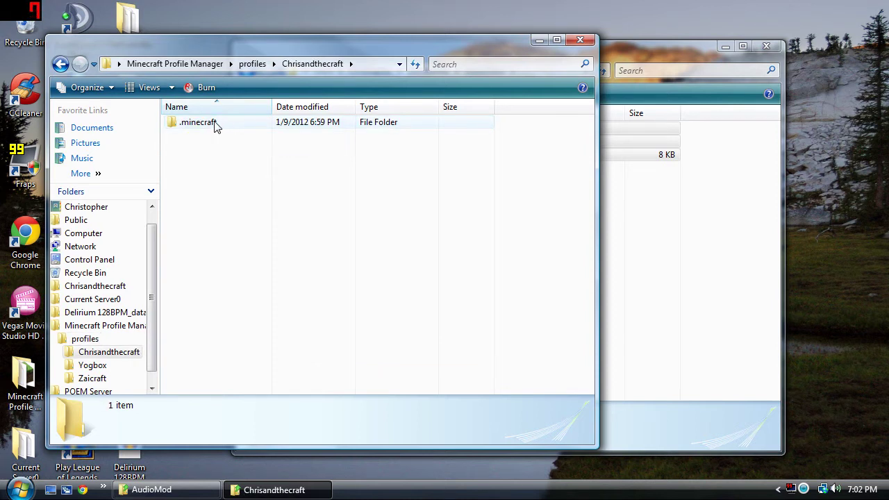
click(59, 65)
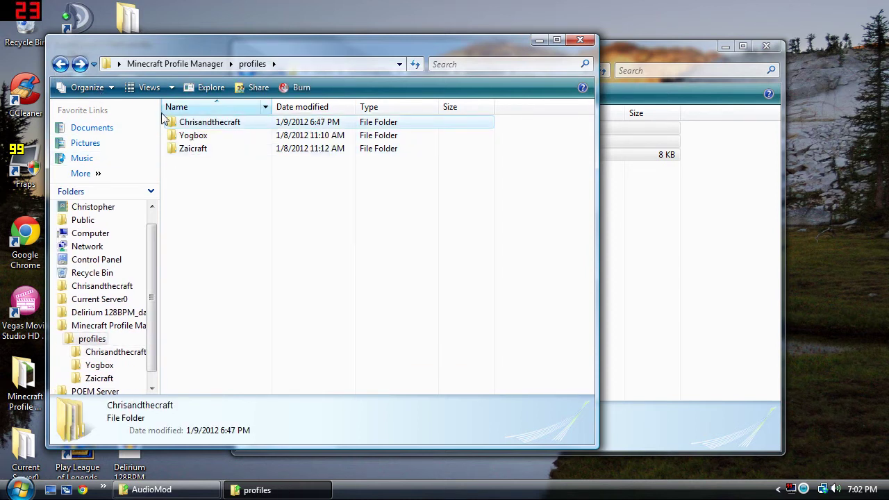
double_click(240, 125)
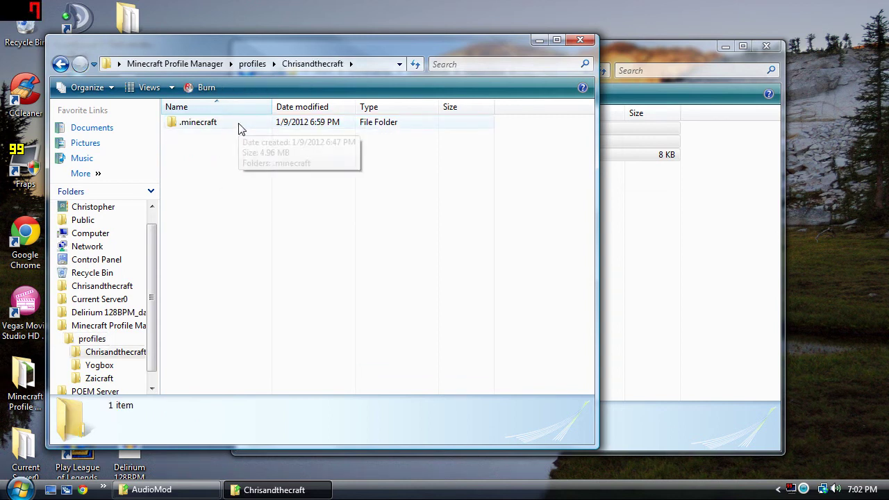
double_click(238, 125)
double_click(240, 126)
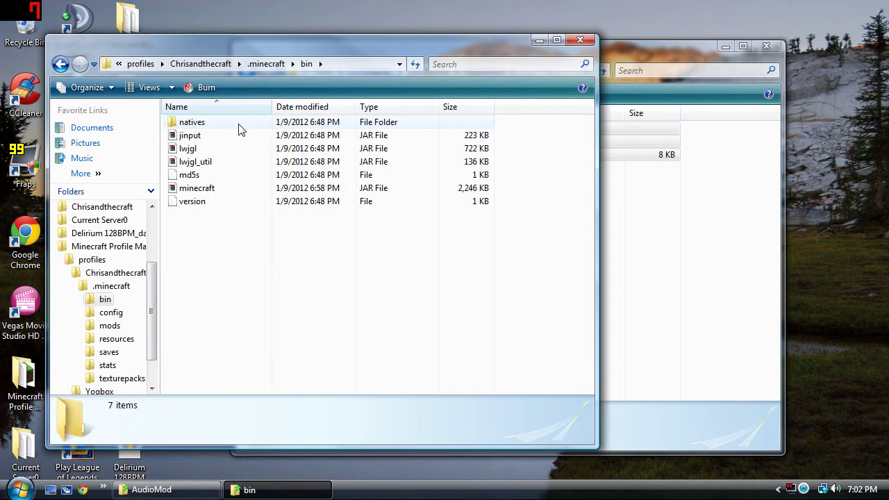
Open minecraft.jar in WinRAR and drag ibxm, paulscode and ahm.class into it.
double_click(224, 191)
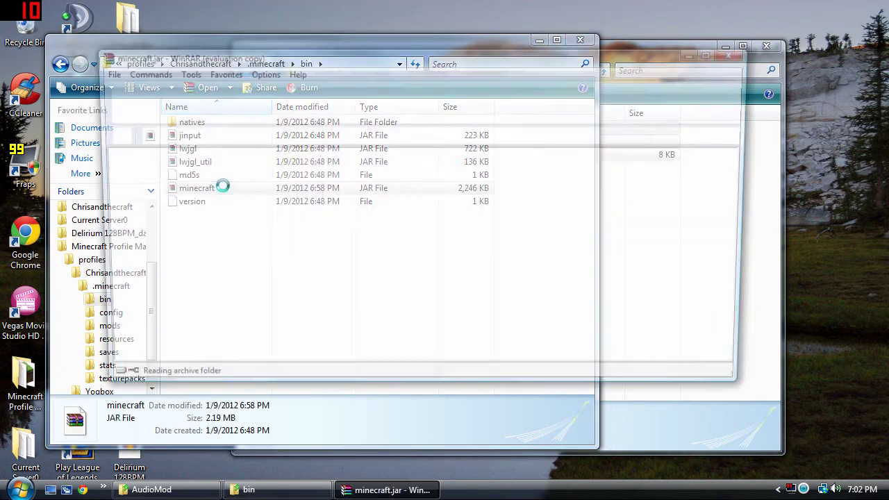
click(685, 406)
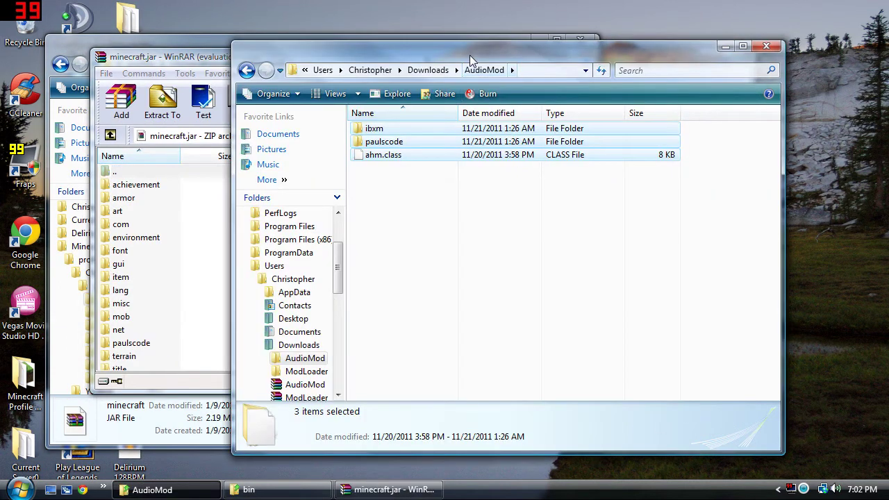
mouse_move(474, 51)
mouse_down()
mouse_move(569, 78)
mouse_move(758, 74)
mouse_up()
mouse_move(716, 232)
mouse_down()
mouse_move(674, 153)
mouse_move(411, 258)
mouse_up()
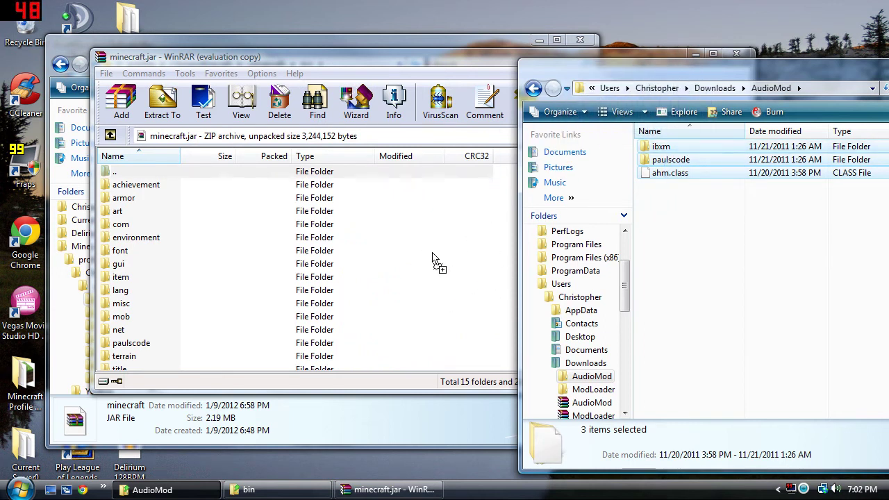
drag(411, 259, 432, 251)
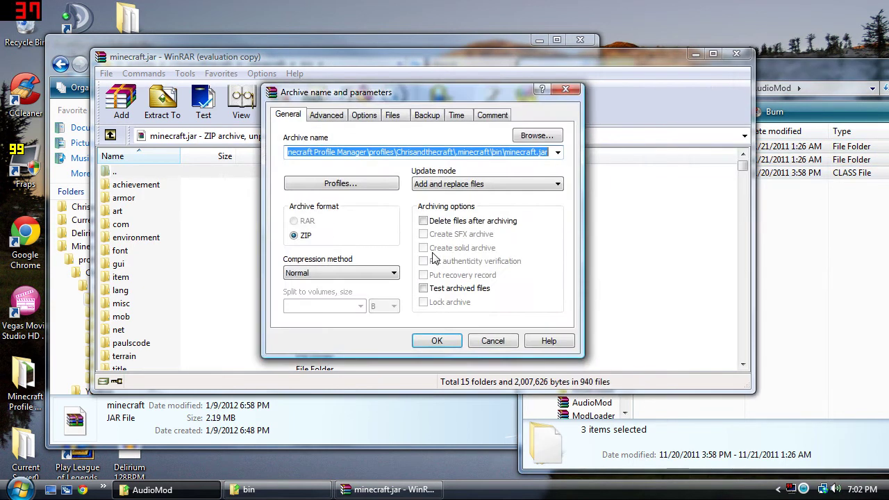
click(435, 346)
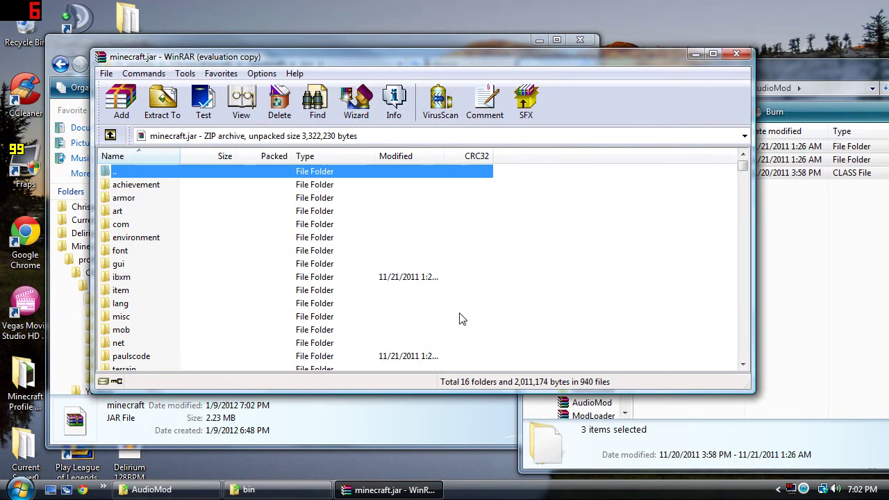
drag(773, 73, 445, 55)
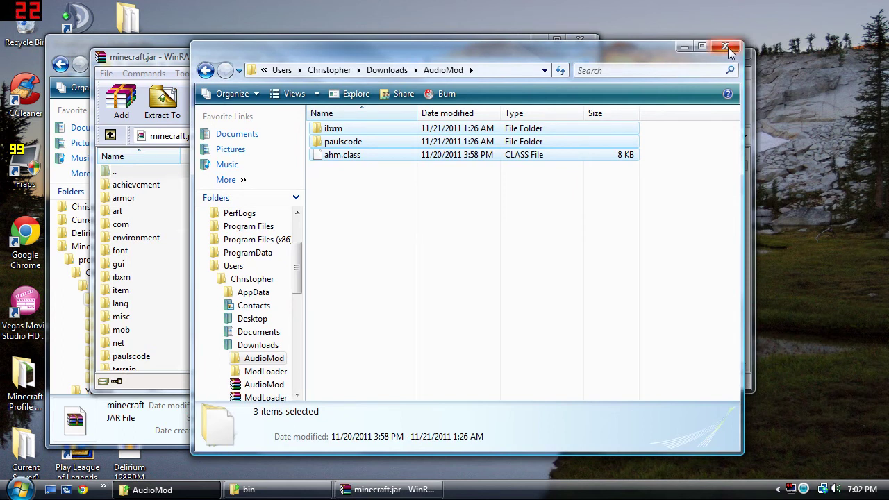
Close the AudioMod folder and the minecraft.jar WinRAR window, leaving bin open.
click(728, 49)
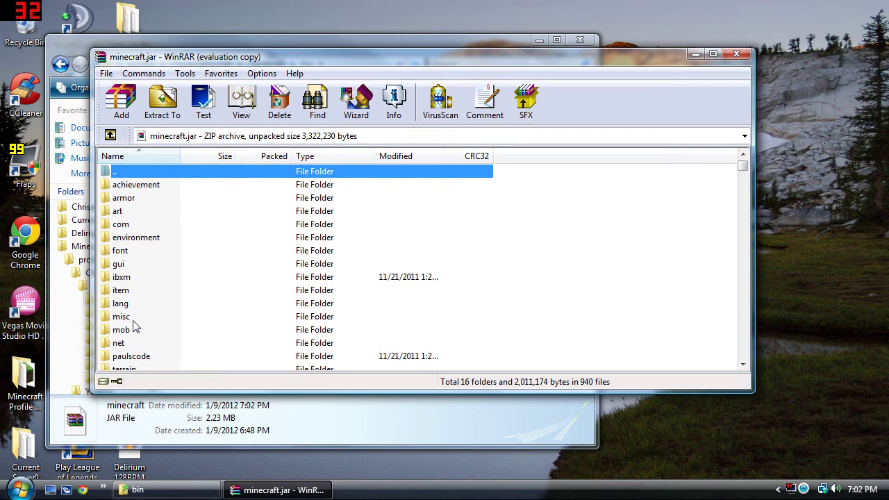
right_click(125, 317)
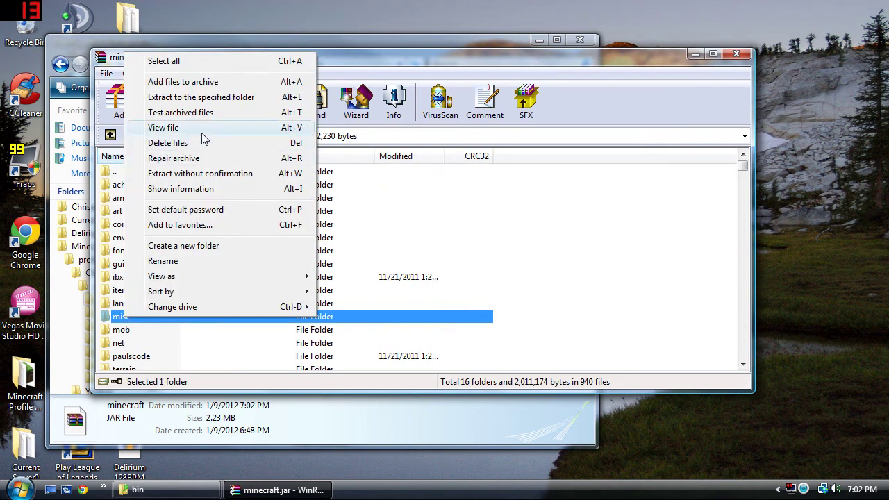
click(643, 226)
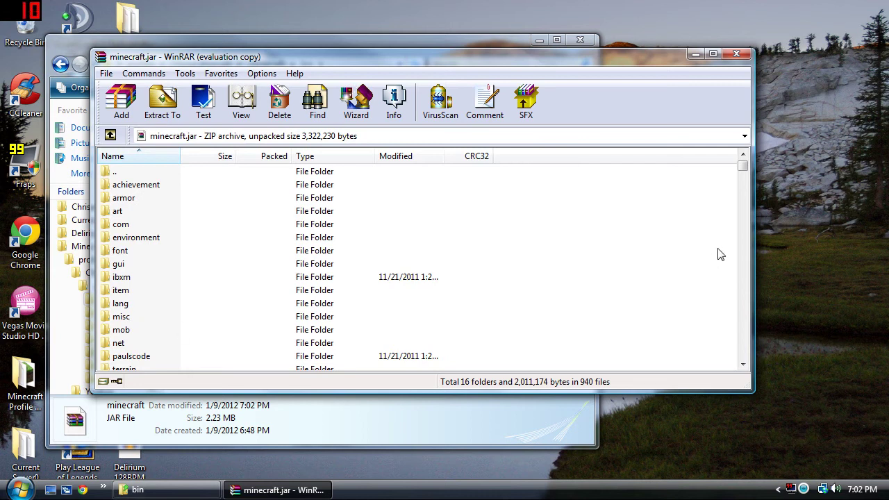
click(734, 55)
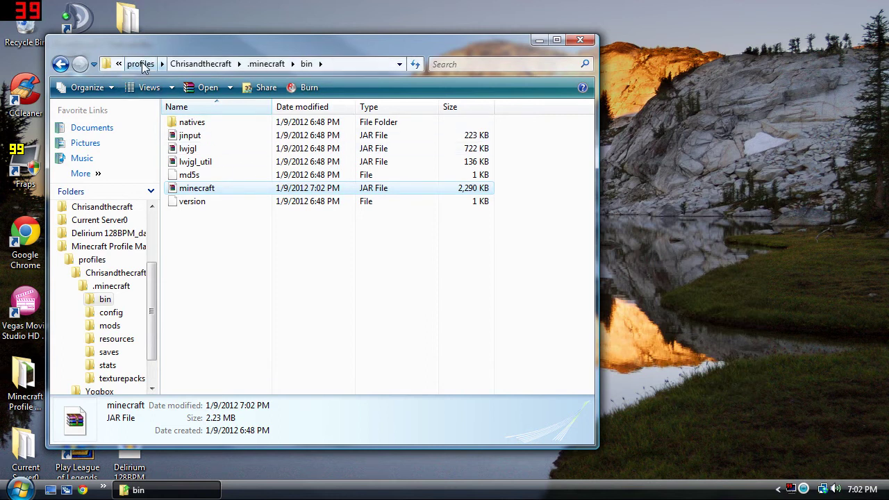
Close bin, start Minecraft Profile Manager, and launch the Chrisandthecraft profile.
click(580, 40)
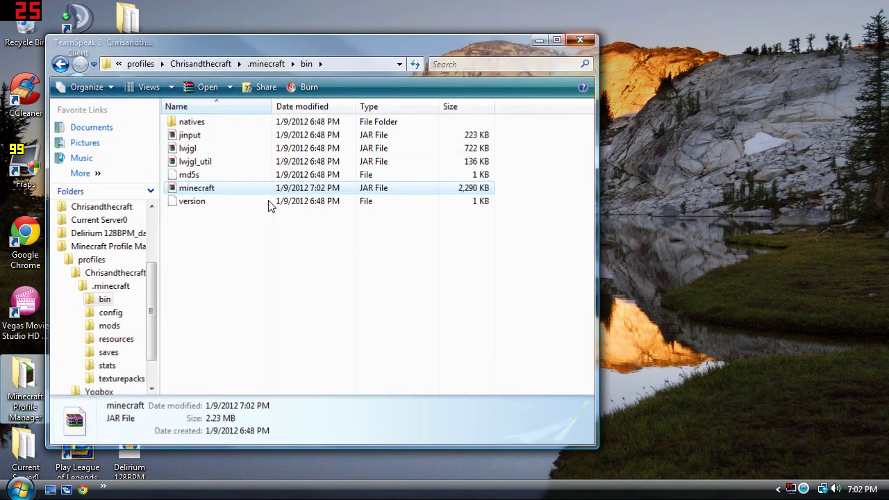
double_click(38, 385)
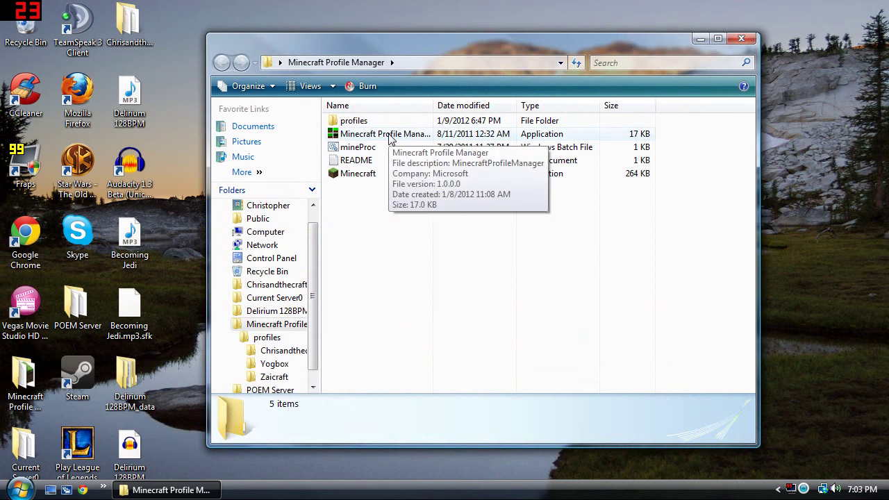
double_click(391, 139)
click(525, 200)
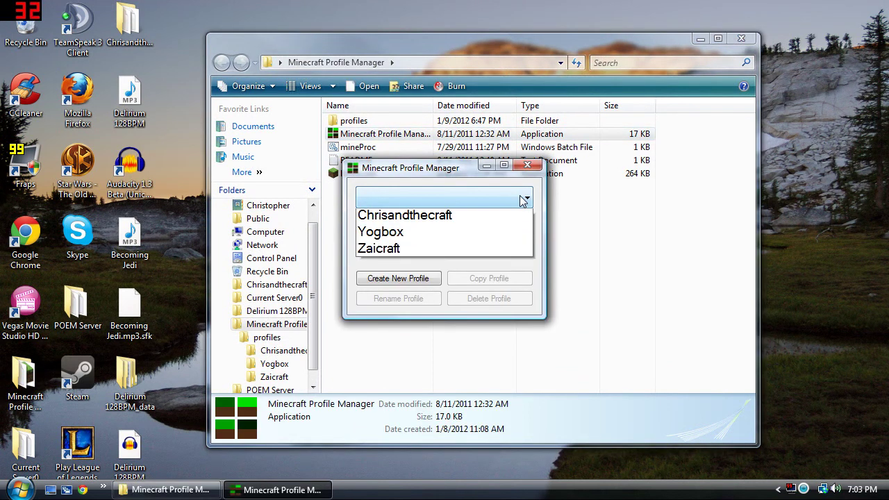
click(410, 216)
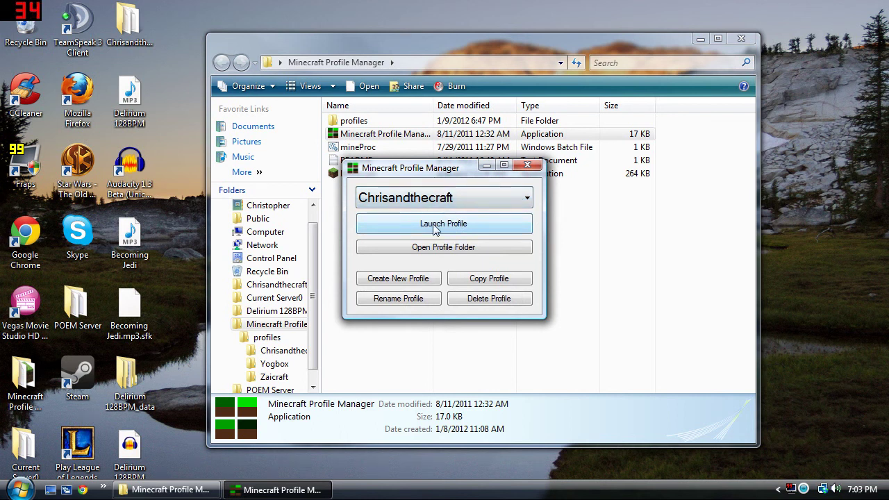
click(436, 226)
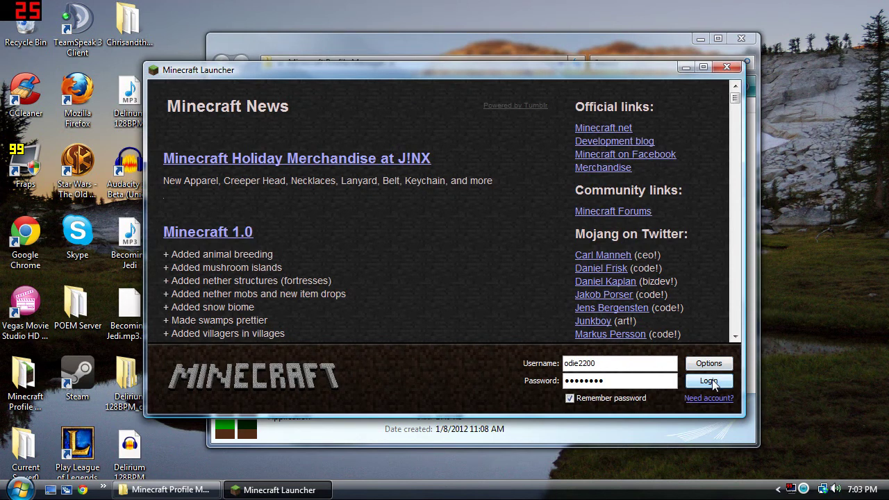
Log in from the Minecraft Launcher to reach the 1.0.0 title screen.
click(710, 381)
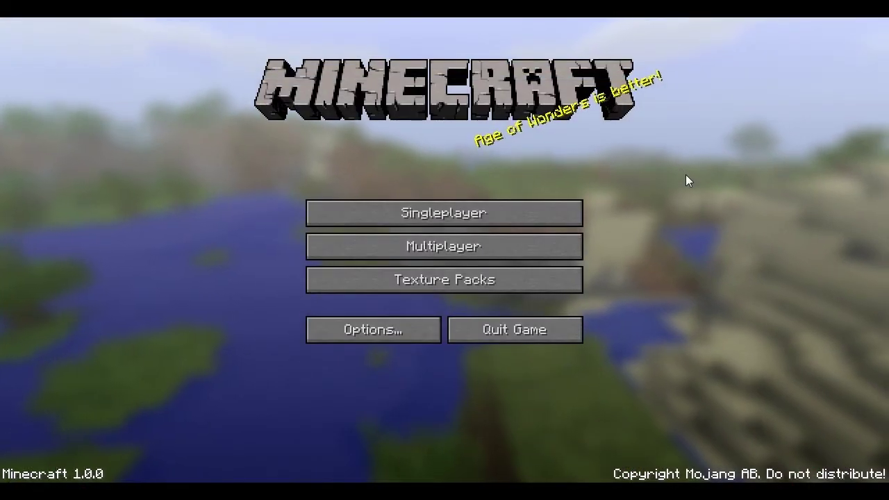